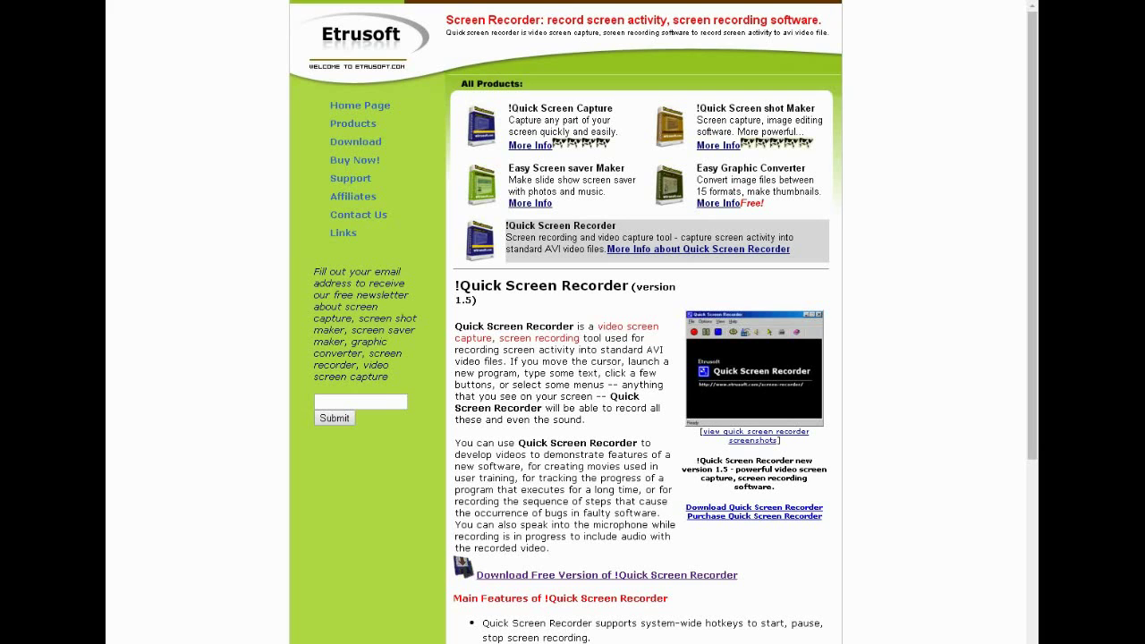
# Examine the !Quick Screen Recorder product page, including the link for downloading the free version
pyautogui.scroll(-3, 573, 322)
pyautogui.scroll(3, 573, 322)
pyautogui.scroll(-2, 573, 322)
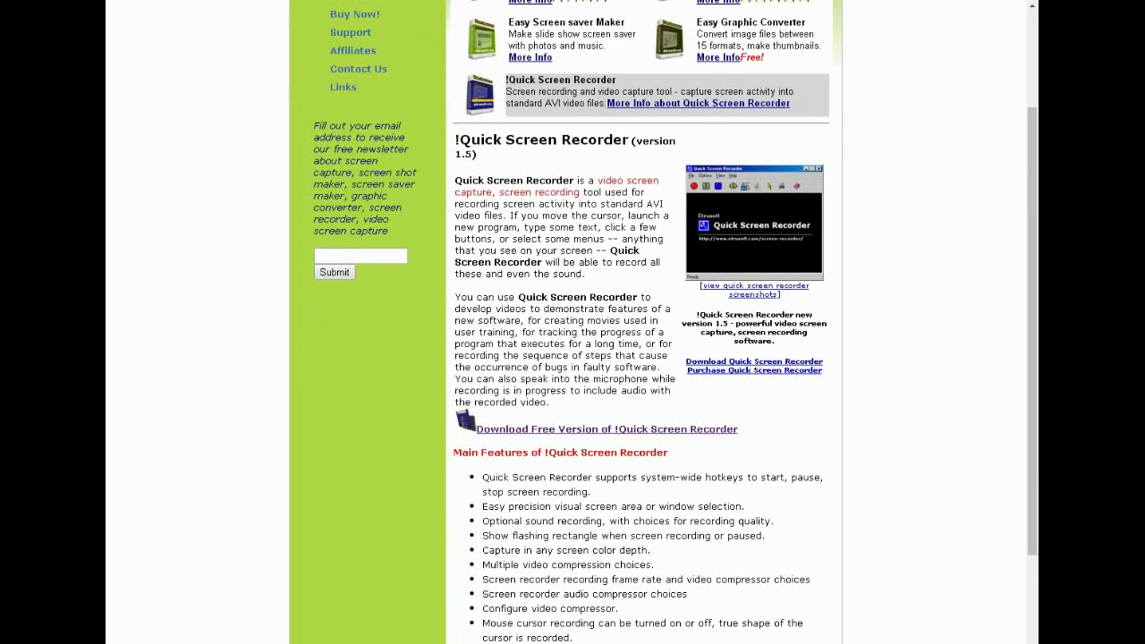
pyautogui.scroll(2, 572, 322)
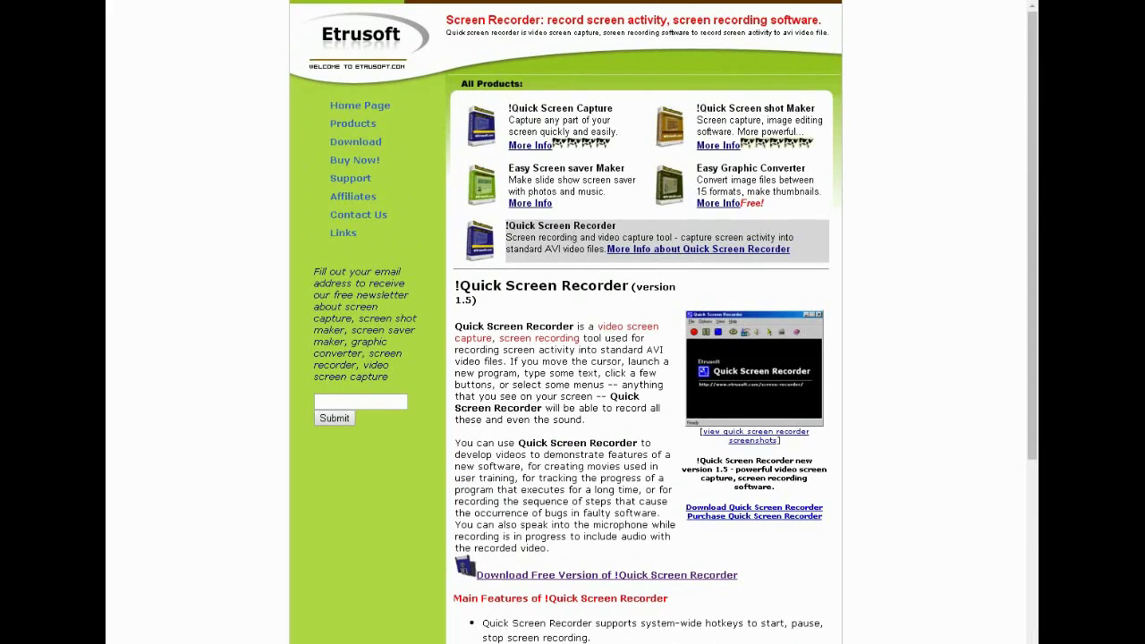
pyautogui.scroll(-4, 572, 322)
pyautogui.scroll(2, 573, 322)
pyautogui.scroll(-1, 572, 322)
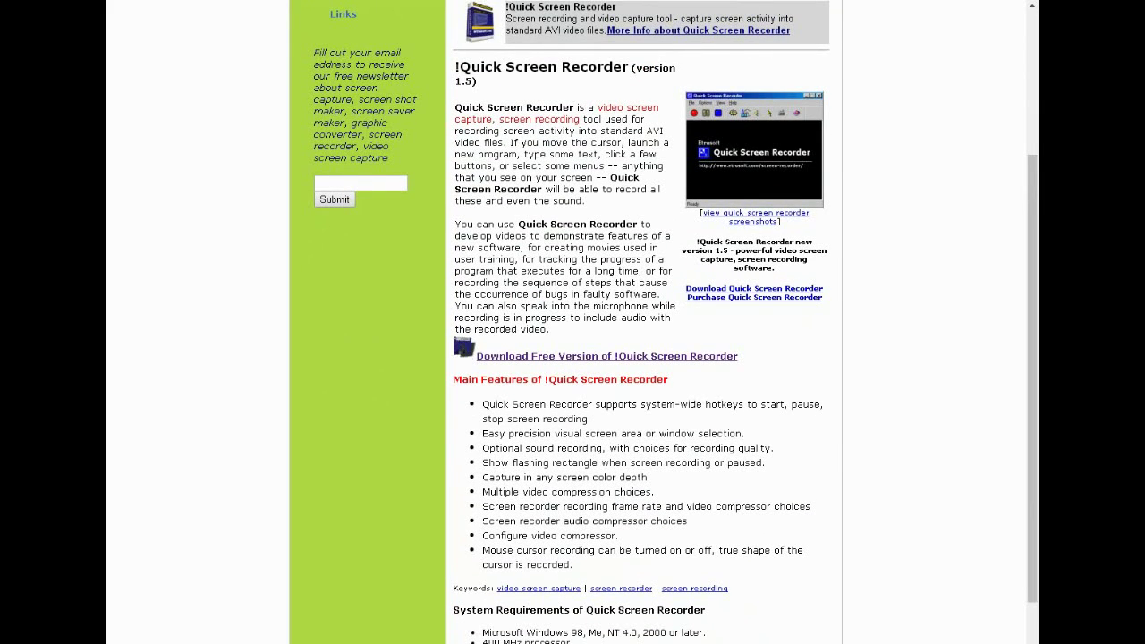
pyautogui.moveTo(454, 357); pyautogui.dragTo(737, 356)
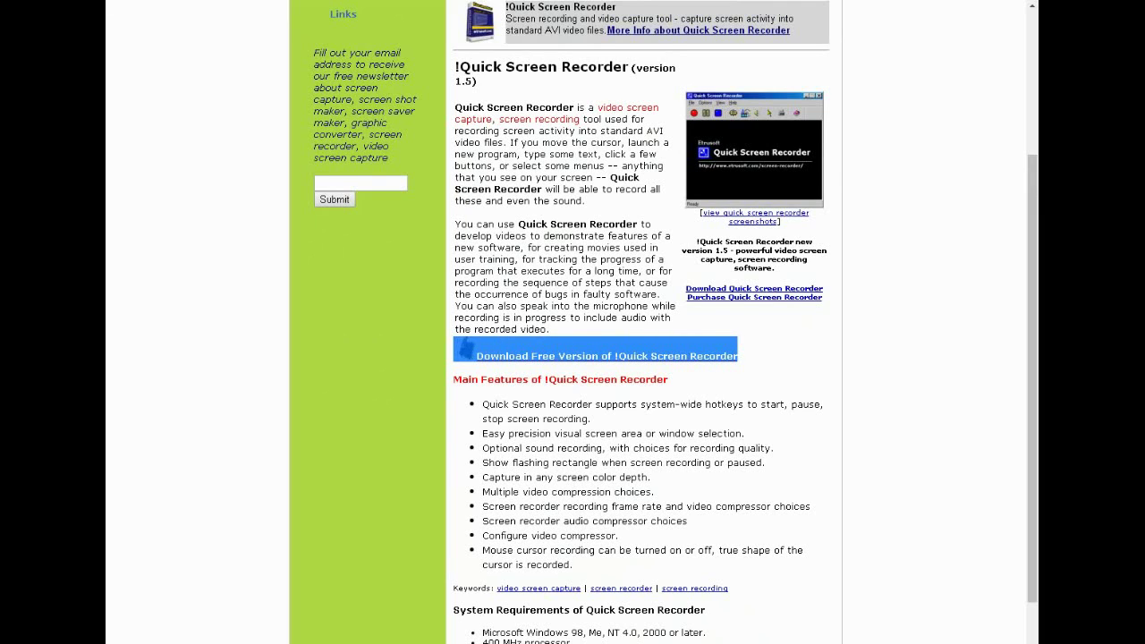
pyautogui.click(607, 356)
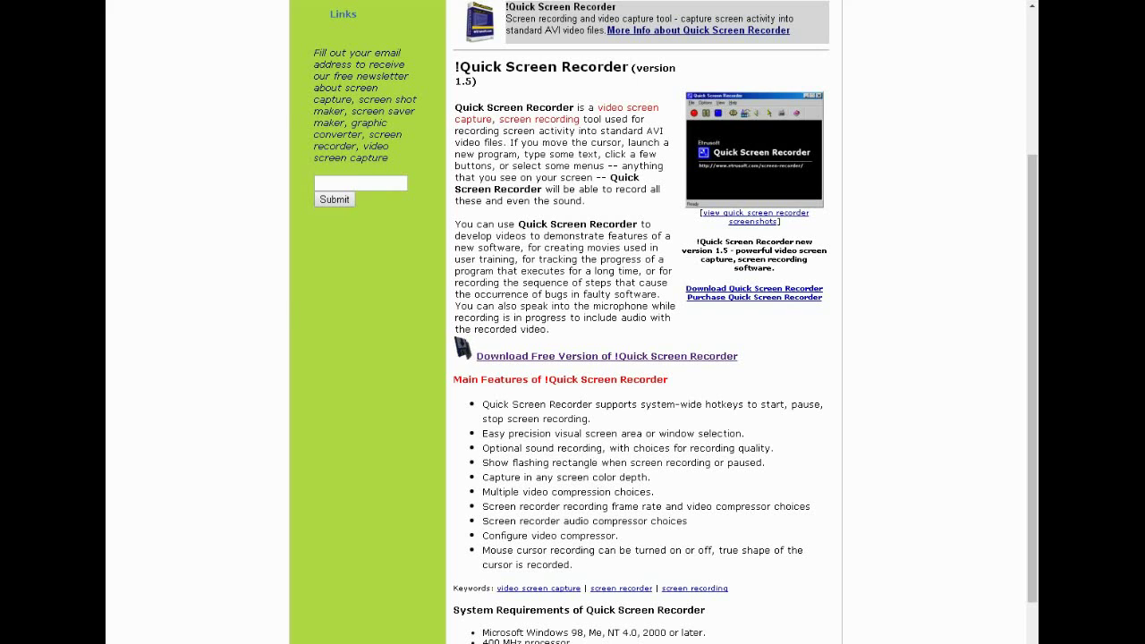
# Switch to Quick Screen Recorder and set the capture region to Full Screen in the general options
pyautogui.moveTo(345, 95); pyautogui.dragTo(386, 117)
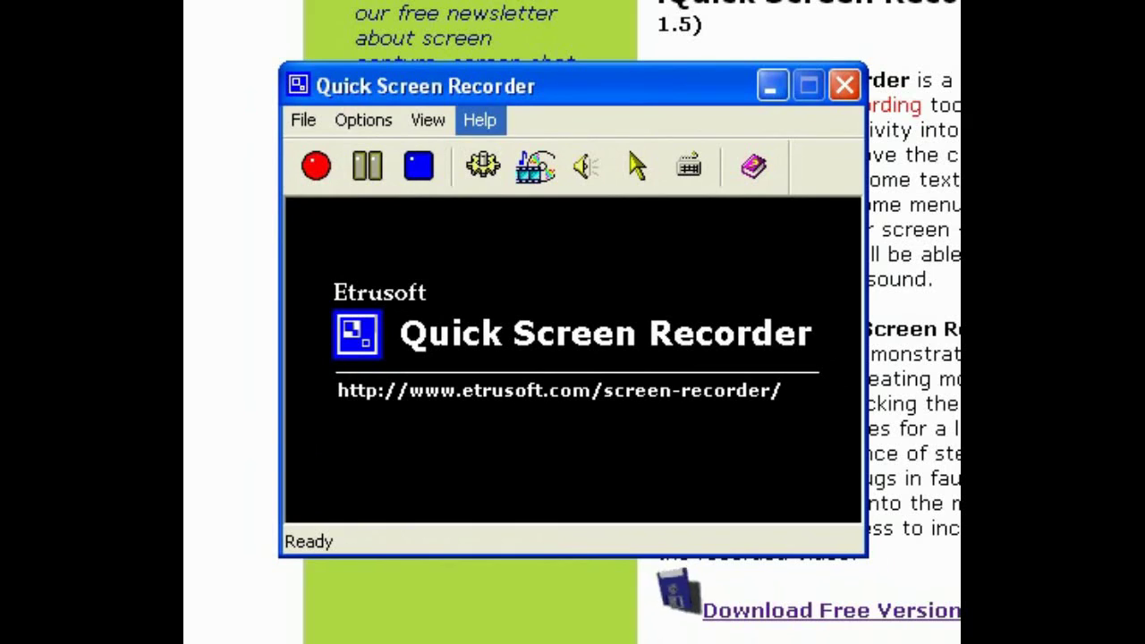
pyautogui.click(364, 120)
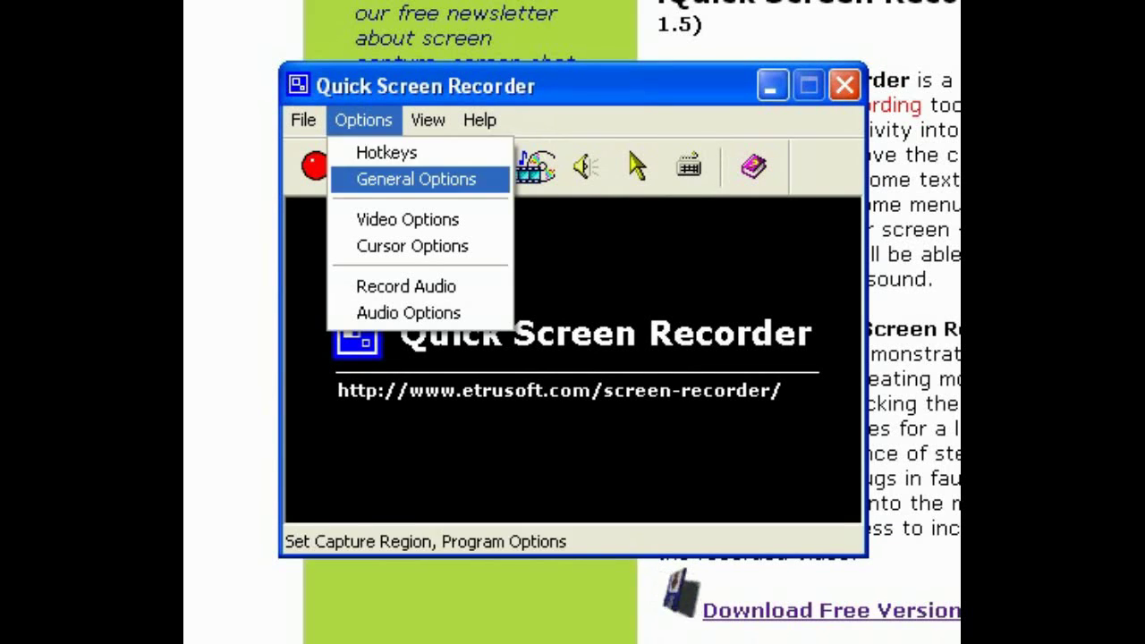
pyautogui.click(416, 179)
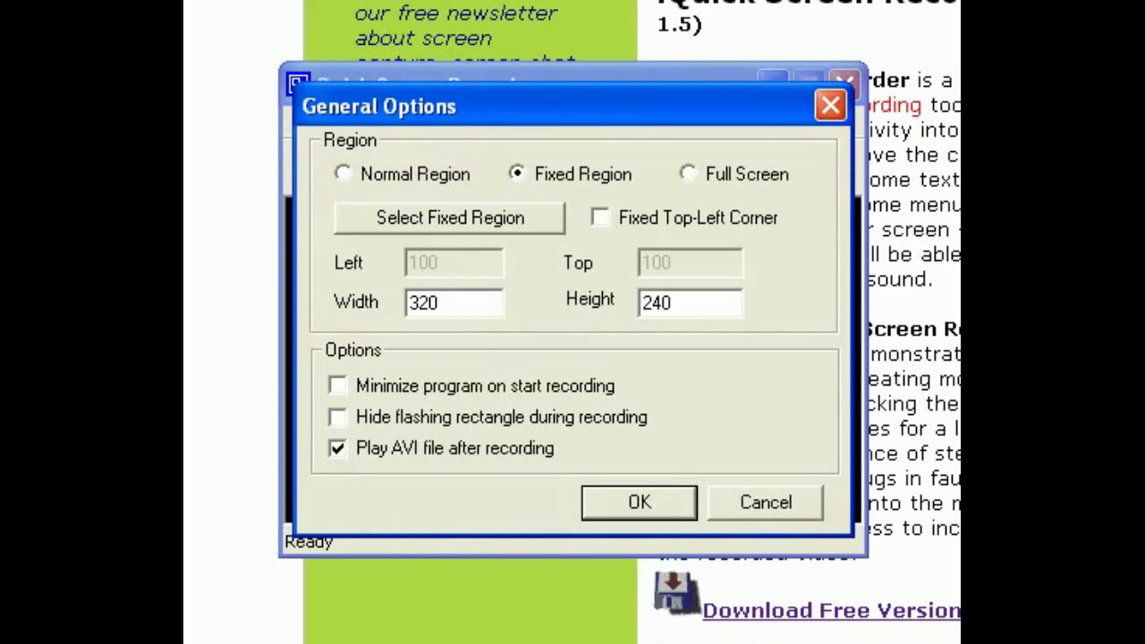
pyautogui.click(344, 173)
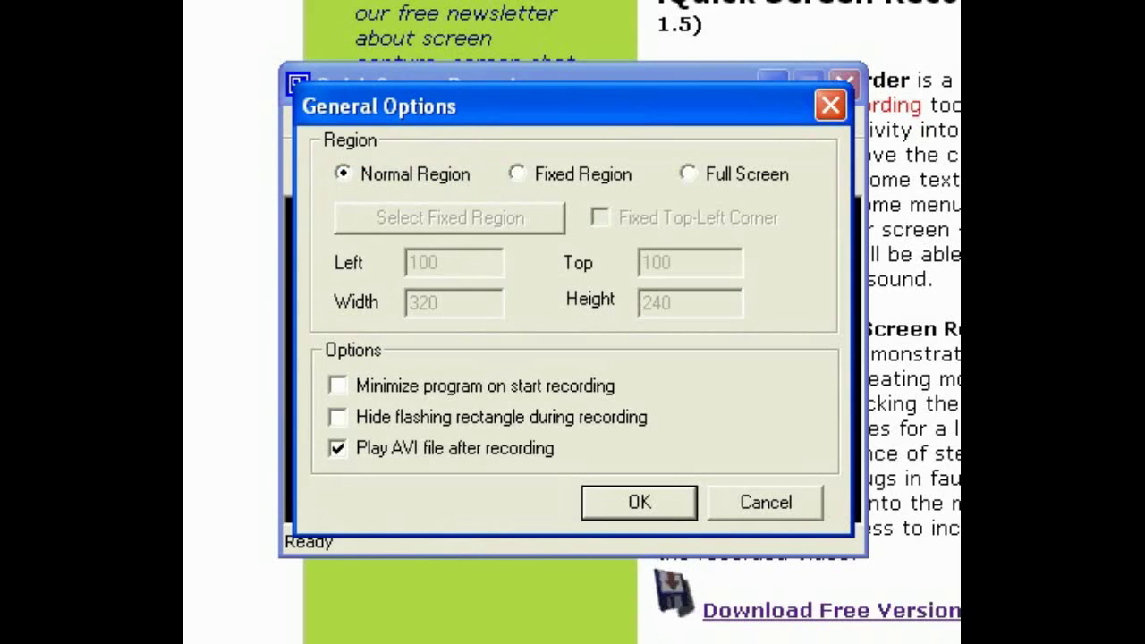
pyautogui.press('Right')
pyautogui.press('Right')
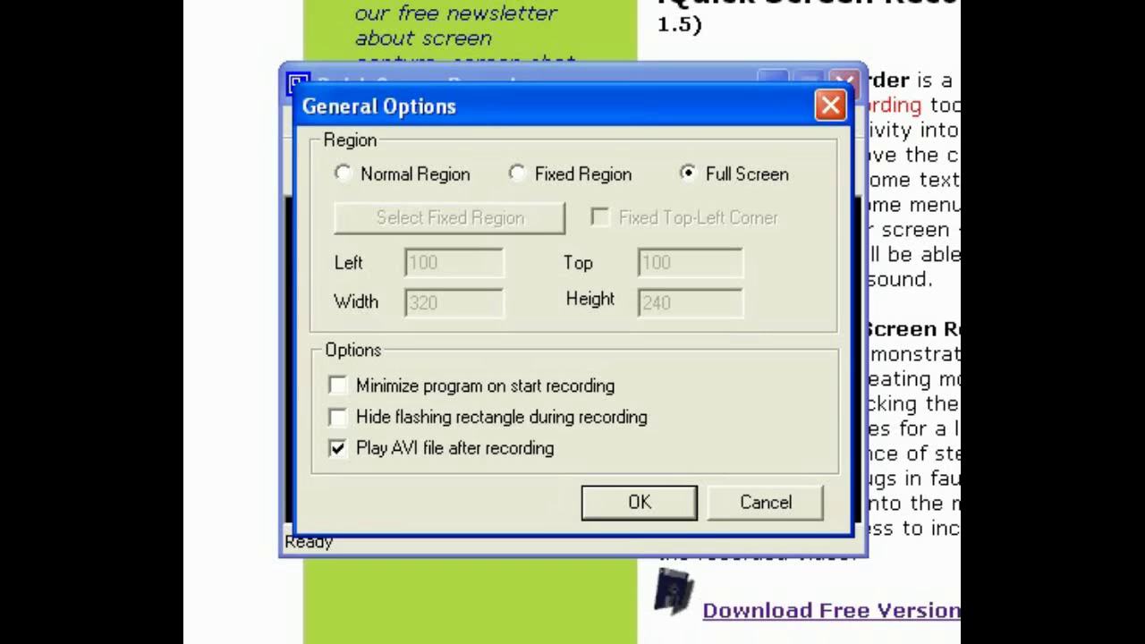
# Enable minimizing on start and hiding the flashing rectangle, disable playing the AVI file after recording, and accept the general options
pyautogui.click(337, 386)
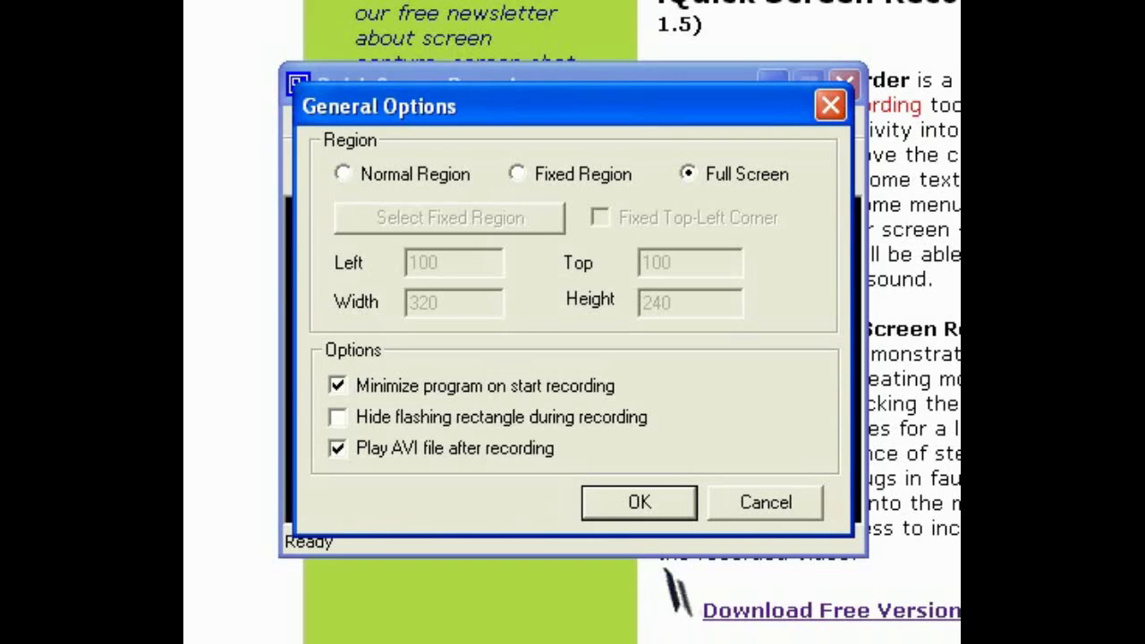
pyautogui.click(337, 417)
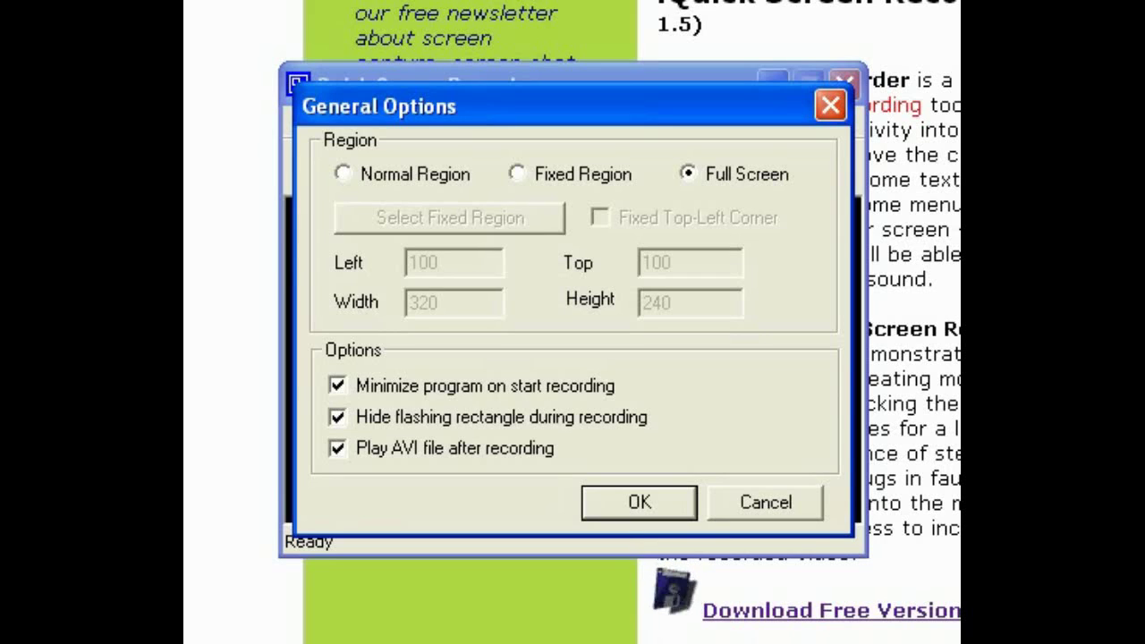
pyautogui.click(337, 449)
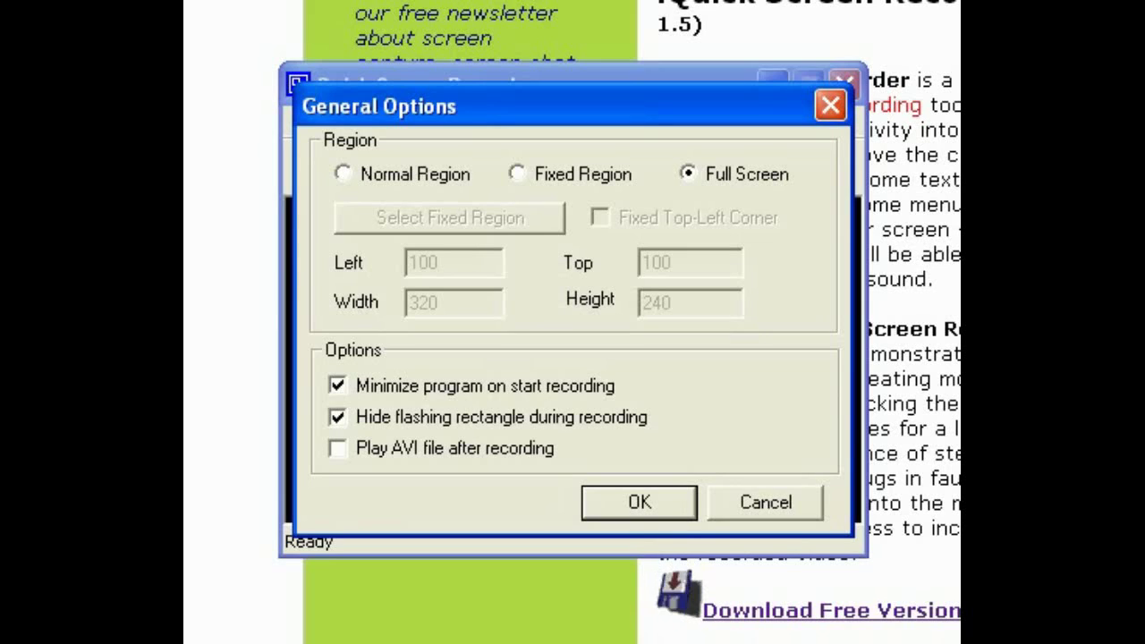
pyautogui.click(338, 448)
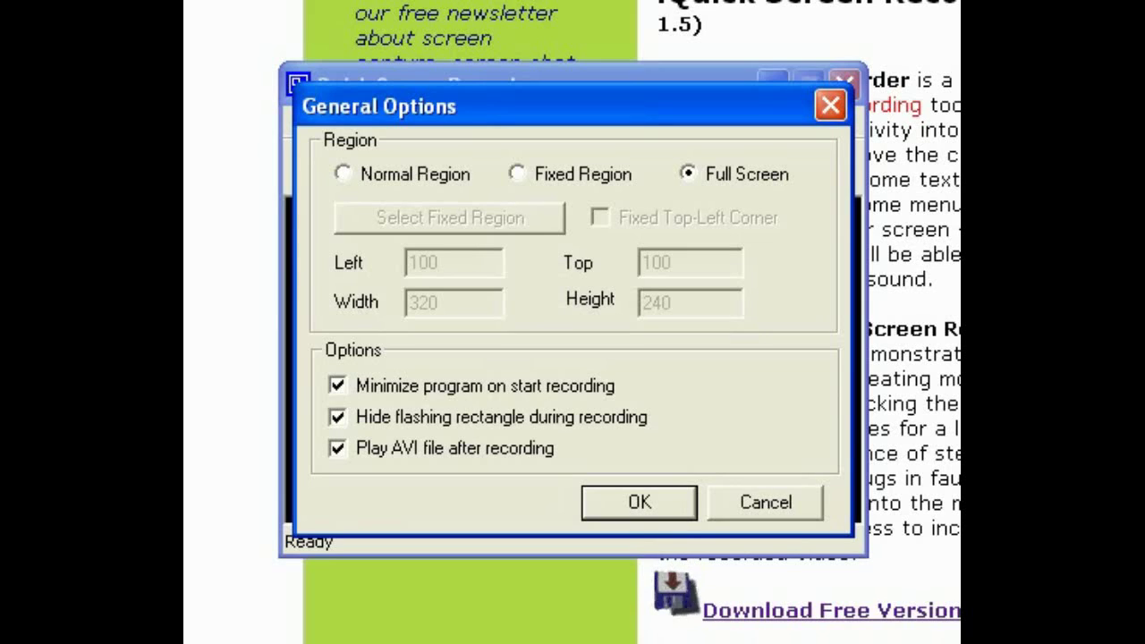
pyautogui.click(338, 448)
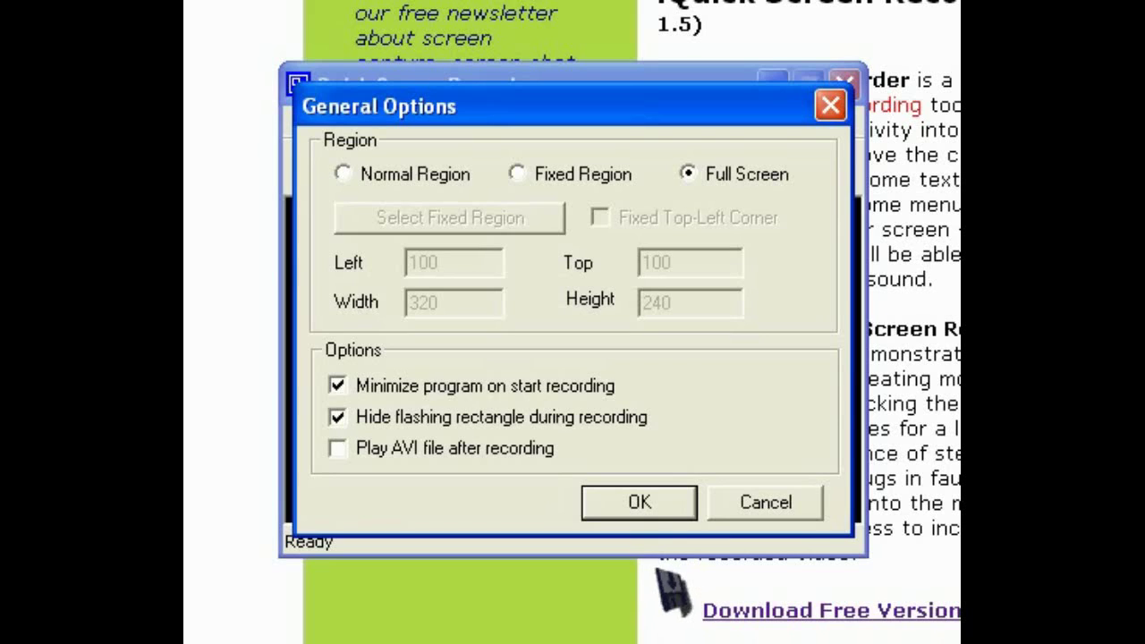
pyautogui.press('Return')
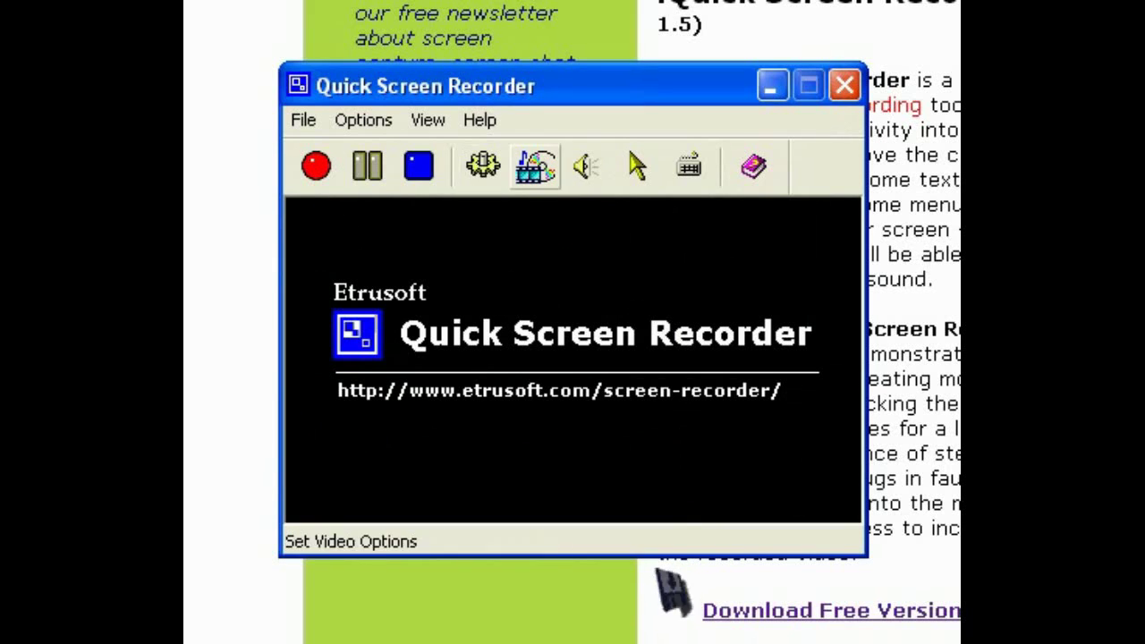
# Enable audio recording, then view the audio options and accept them as they are
pyautogui.click(363, 120)
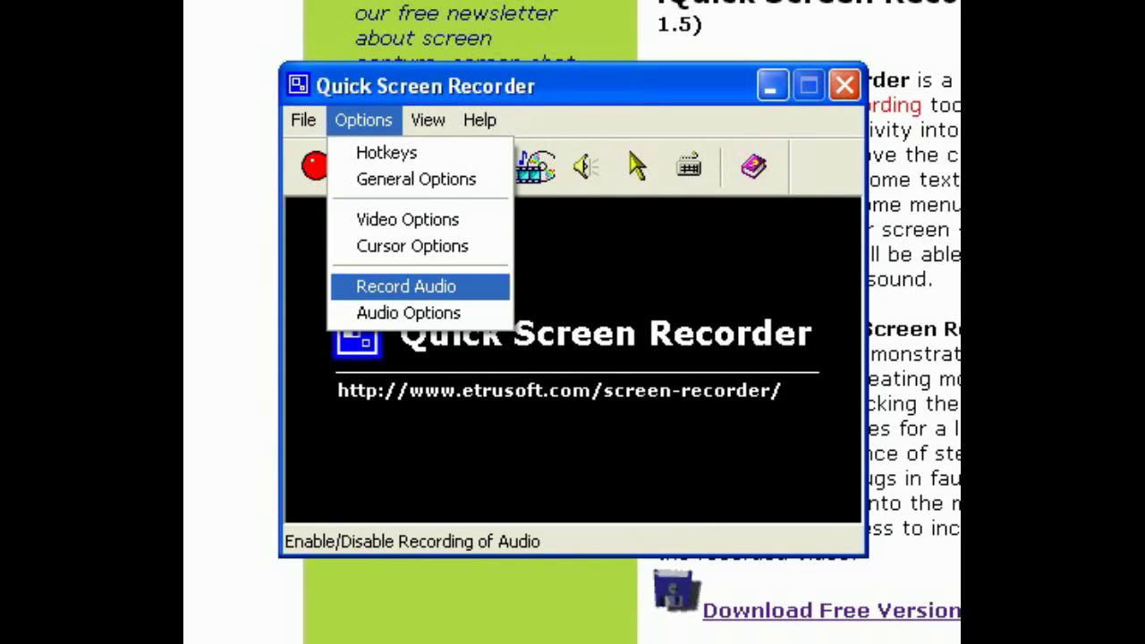
pyautogui.click(406, 287)
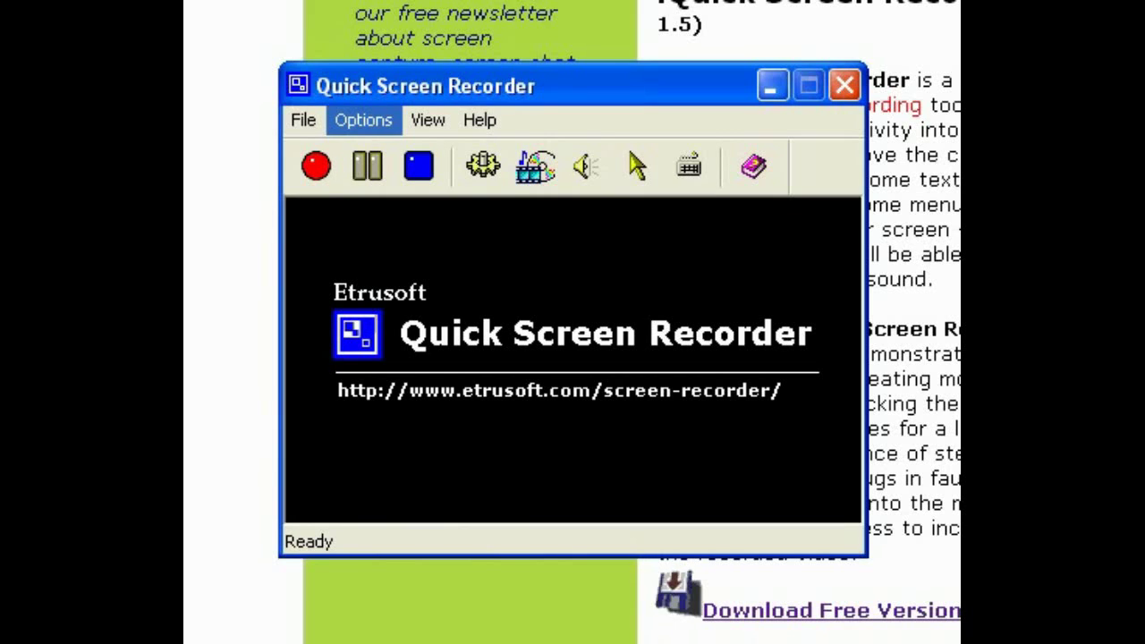
pyautogui.click(363, 120)
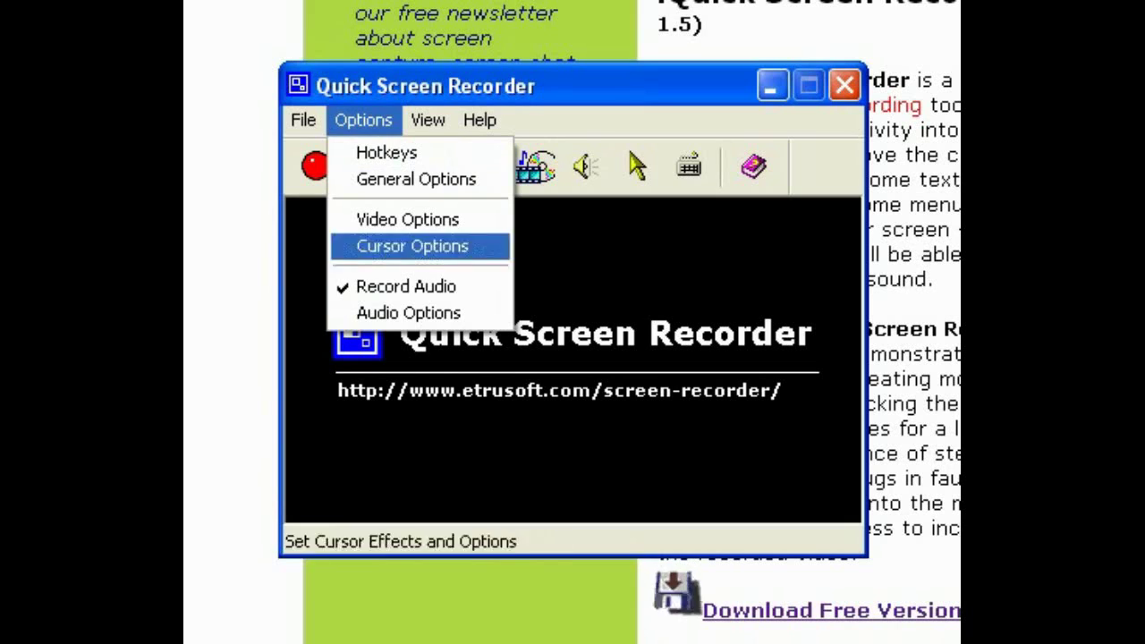
pyautogui.click(408, 312)
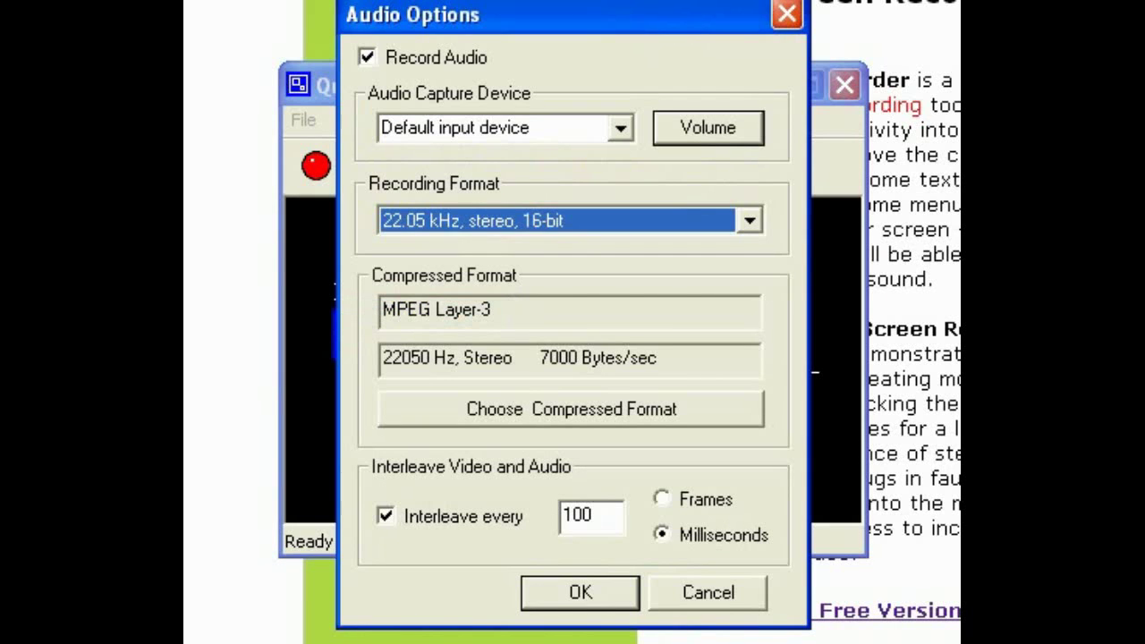
pyautogui.press('Return')
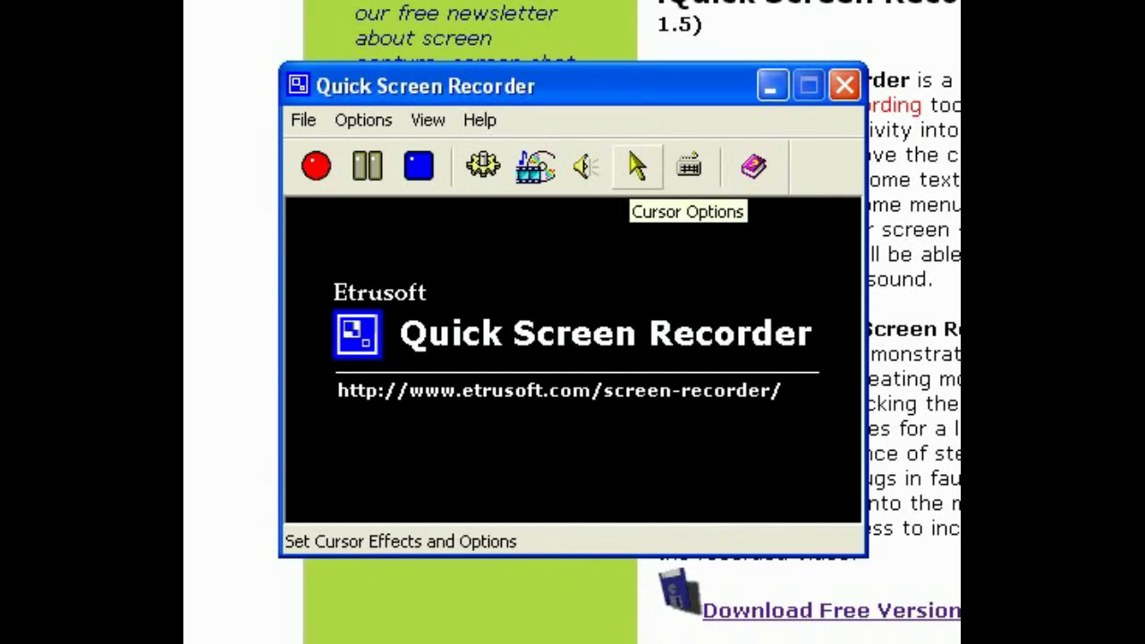
# Try the MAGNIFY and SPLITBARH custom cursors in the cursor options, and return to using the actual cursor
pyautogui.click(637, 167)
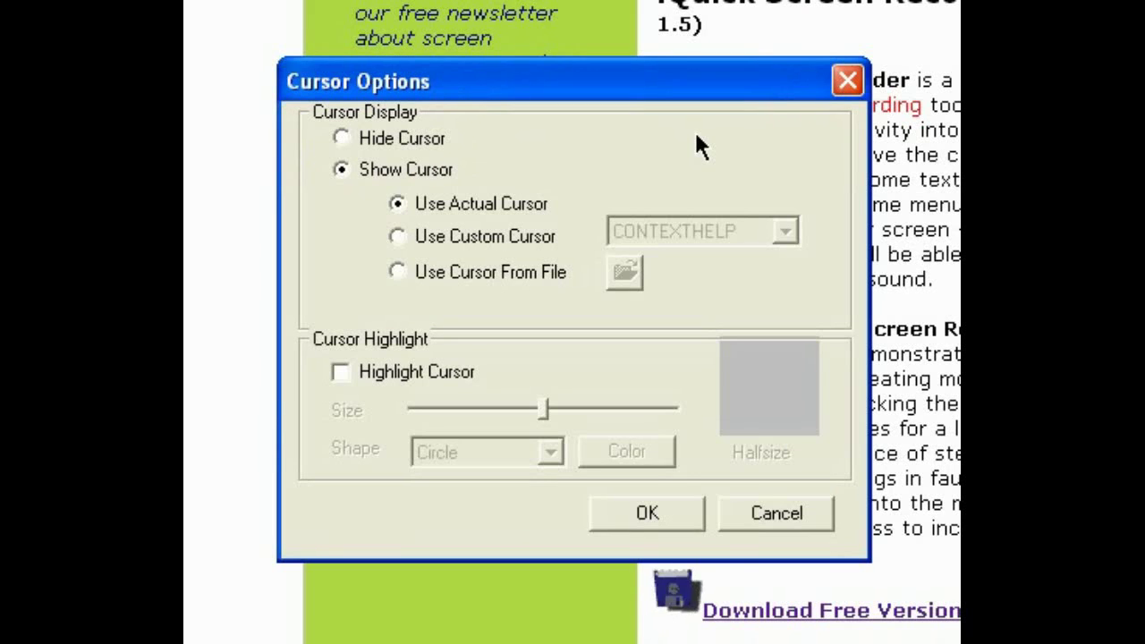
pyautogui.click(398, 236)
pyautogui.hotkey('alt', 'Down')
pyautogui.press('Down')
pyautogui.press('Return')
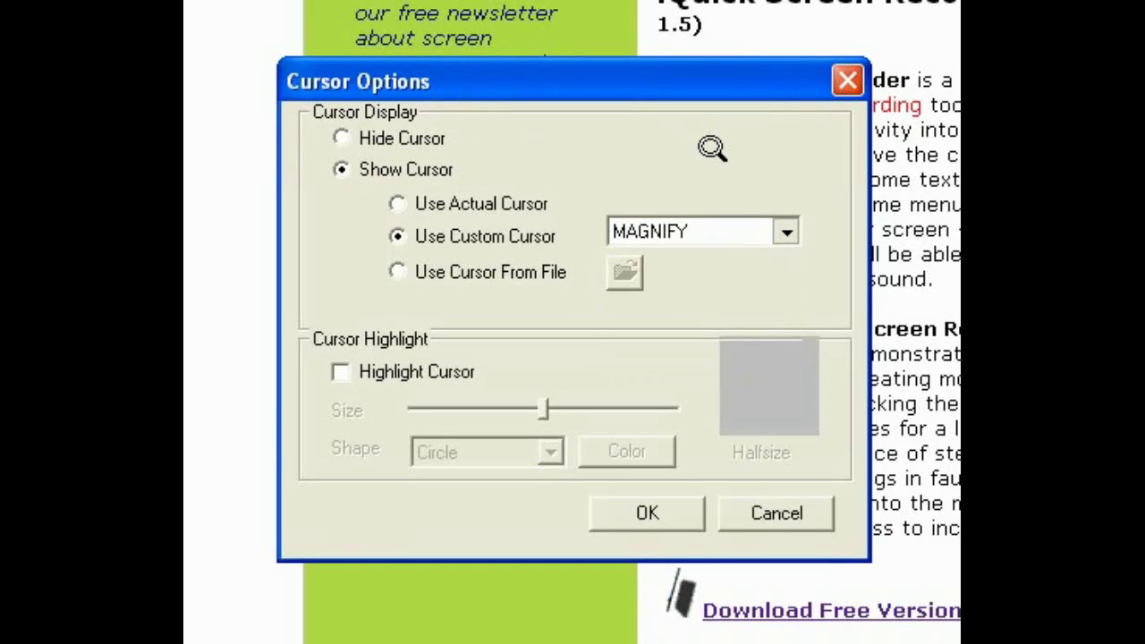
pyautogui.hotkey('alt', 'Down')
pyautogui.press('Down')
pyautogui.press('Down')
pyautogui.press('Down')
pyautogui.press('Up')
pyautogui.press('Return')
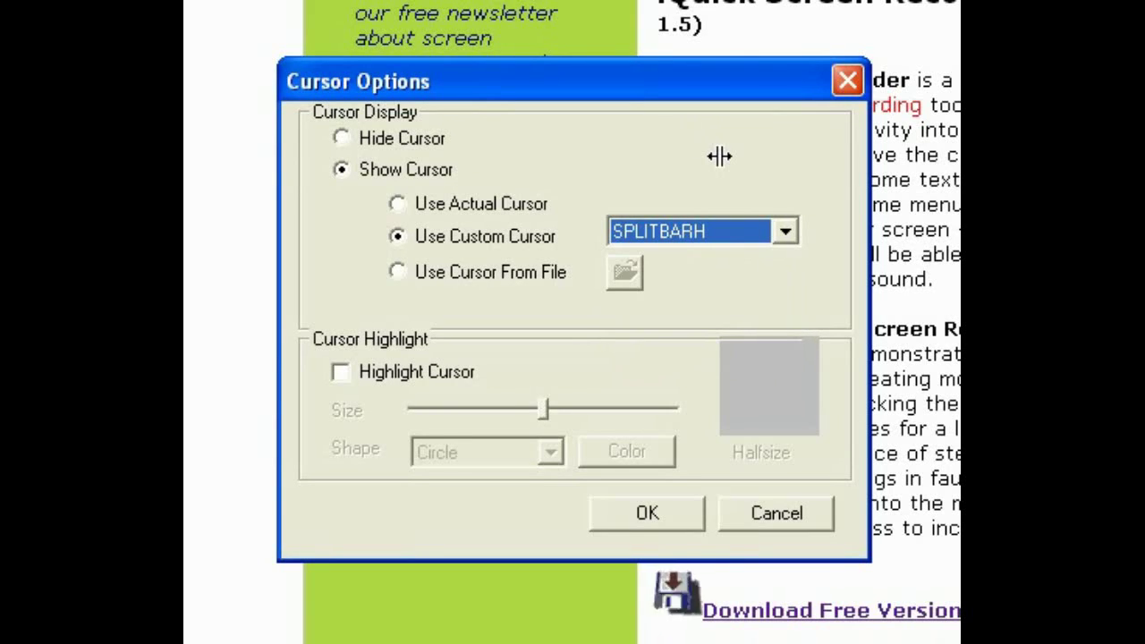
pyautogui.click(398, 204)
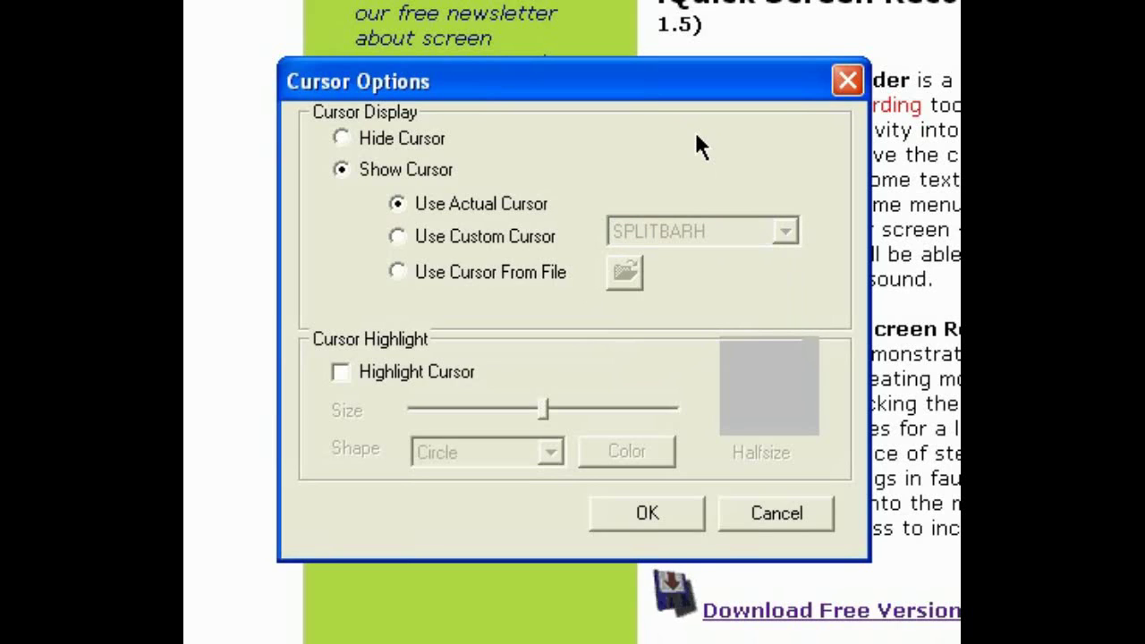
# Turn on cursor highlighting and make the highlight slightly larger
pyautogui.press('Tab')
pyautogui.press('space')
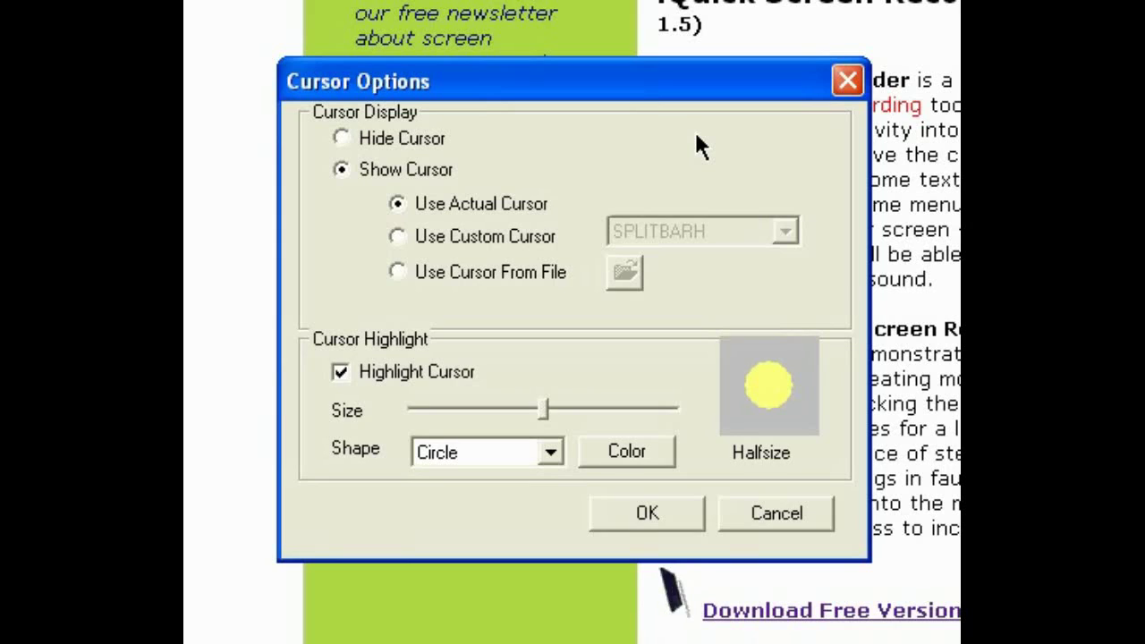
pyautogui.press('Tab')
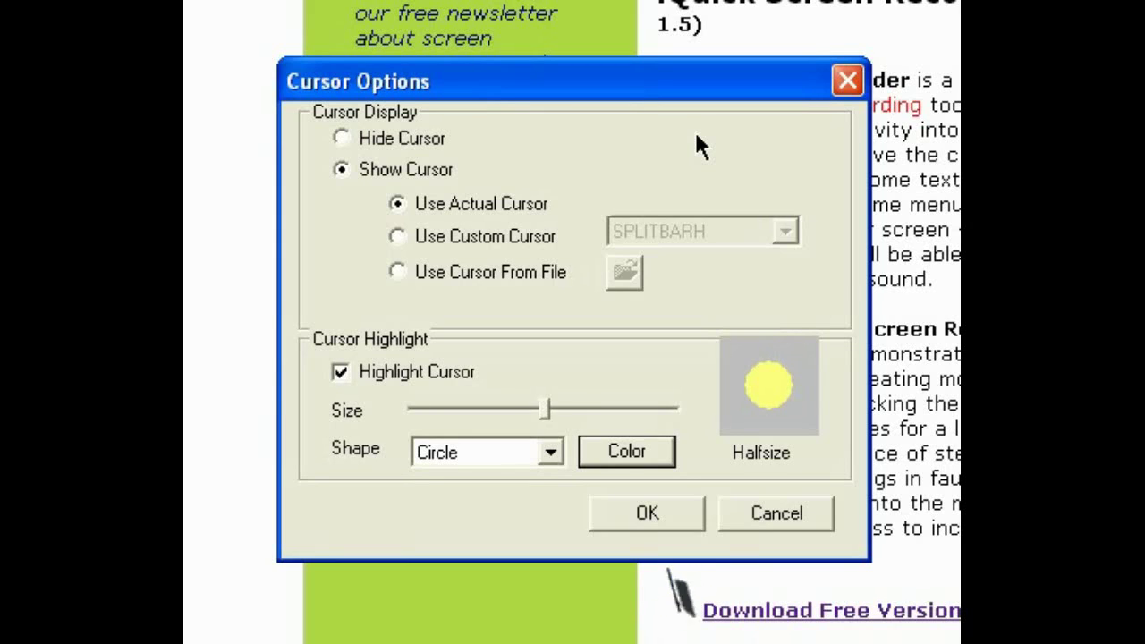
pyautogui.press('Right')
pyautogui.press('Left')
pyautogui.press('Left')
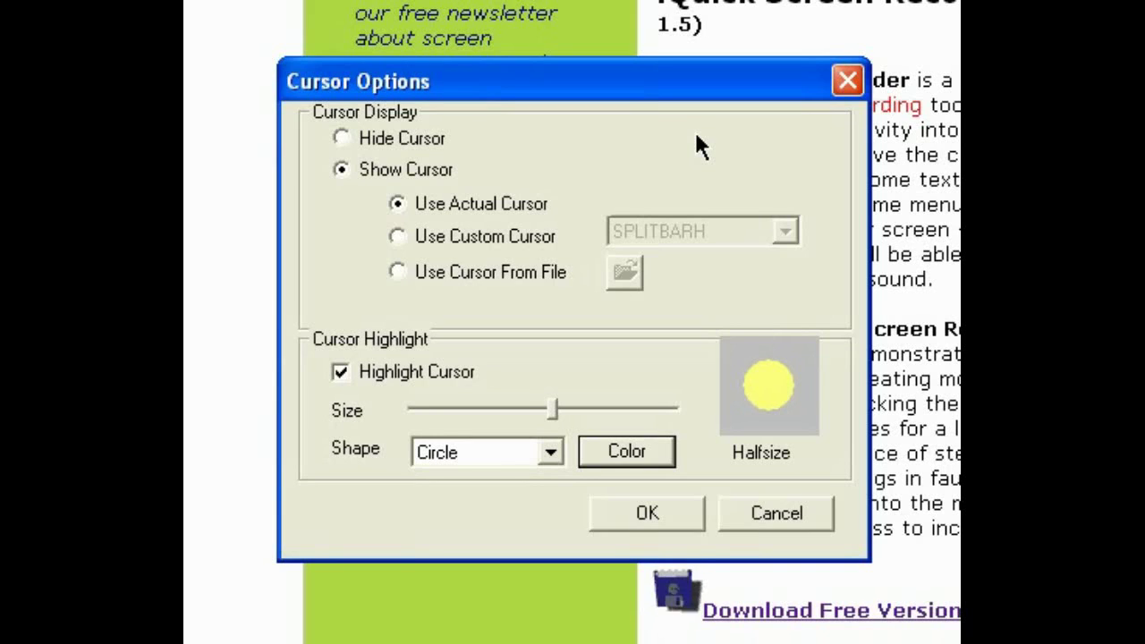
pyautogui.press('Right')
pyautogui.press('Left')
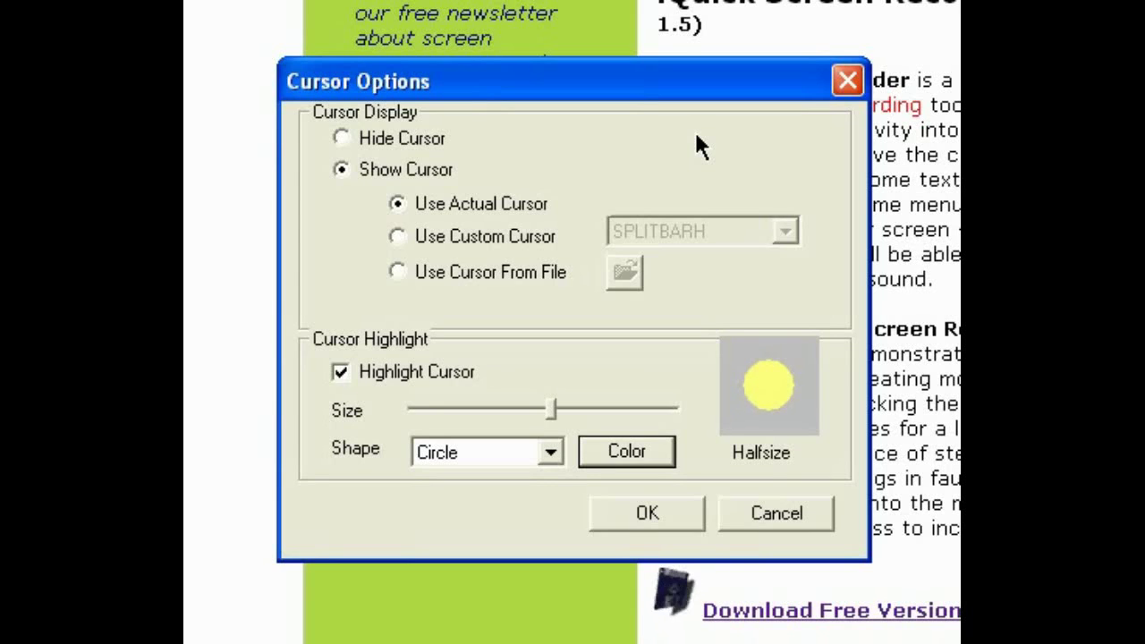
# View the highlight color choices without changing them, and try the Ellipse, Square and Rectangle shapes before returning to Circle
pyautogui.press('Return')
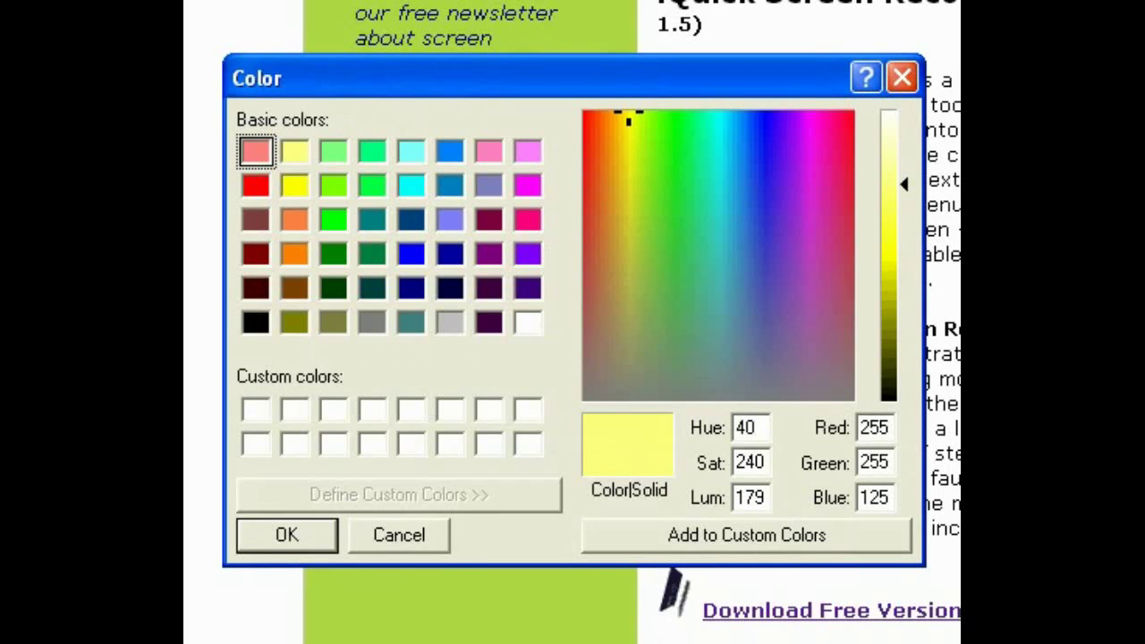
pyautogui.press('Escape')
pyautogui.hotkey('shift', 'Tab')
pyautogui.hotkey('alt', 'Down')
pyautogui.press('Down')
pyautogui.press('Return')
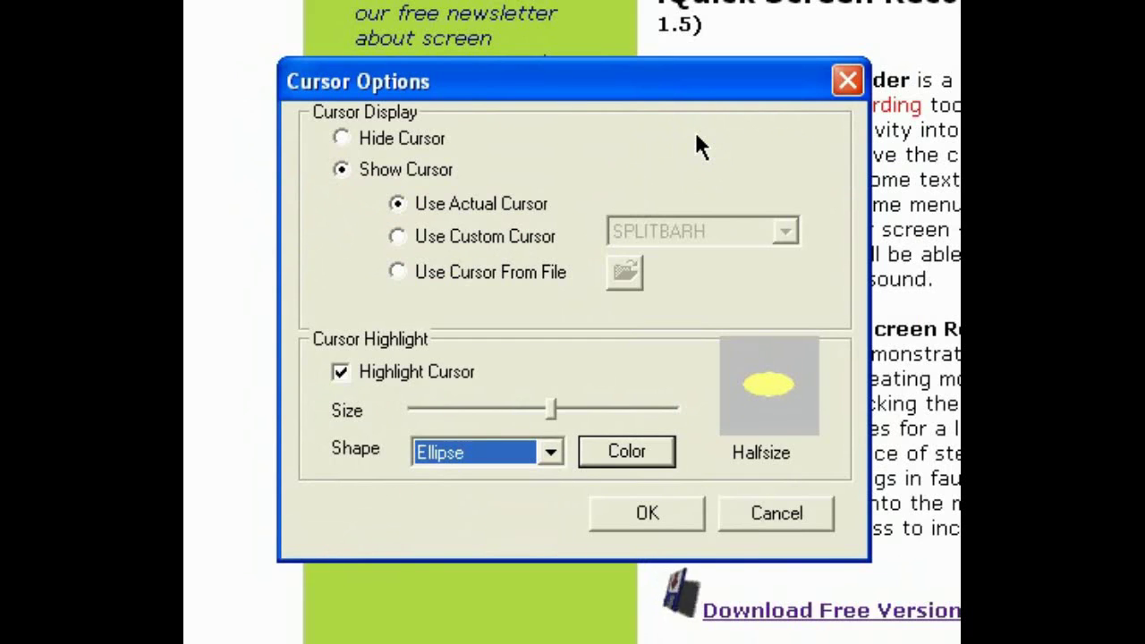
pyautogui.hotkey('alt', 'Down')
pyautogui.press('Down')
pyautogui.press('Return')
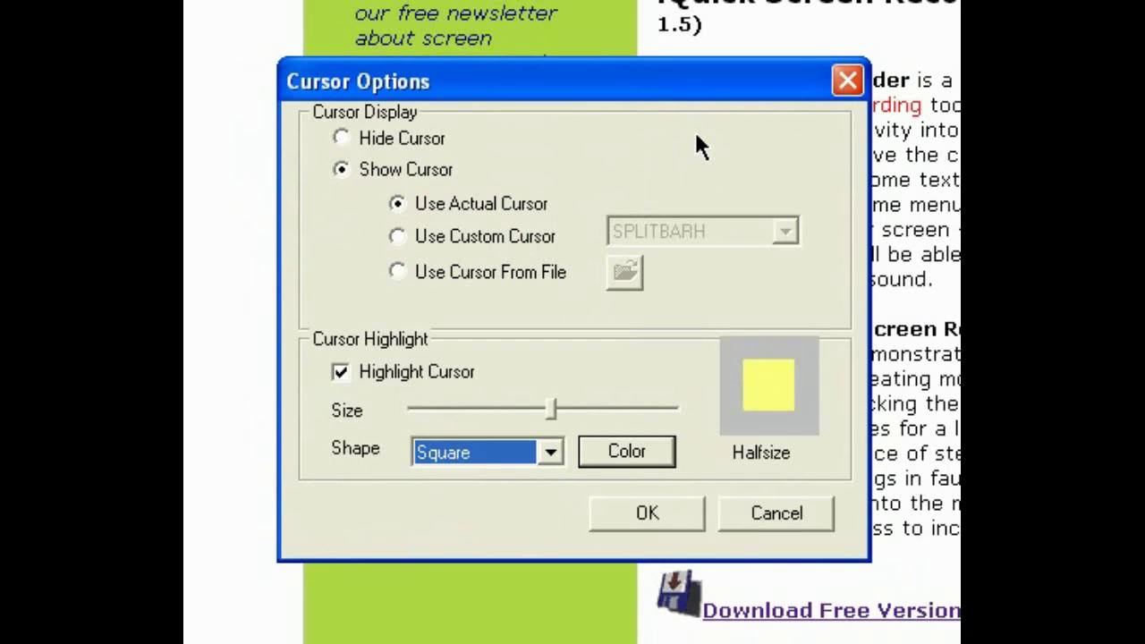
pyautogui.hotkey('alt', 'Down')
pyautogui.press('Down')
pyautogui.press('Return')
pyautogui.hotkey('alt', 'Down')
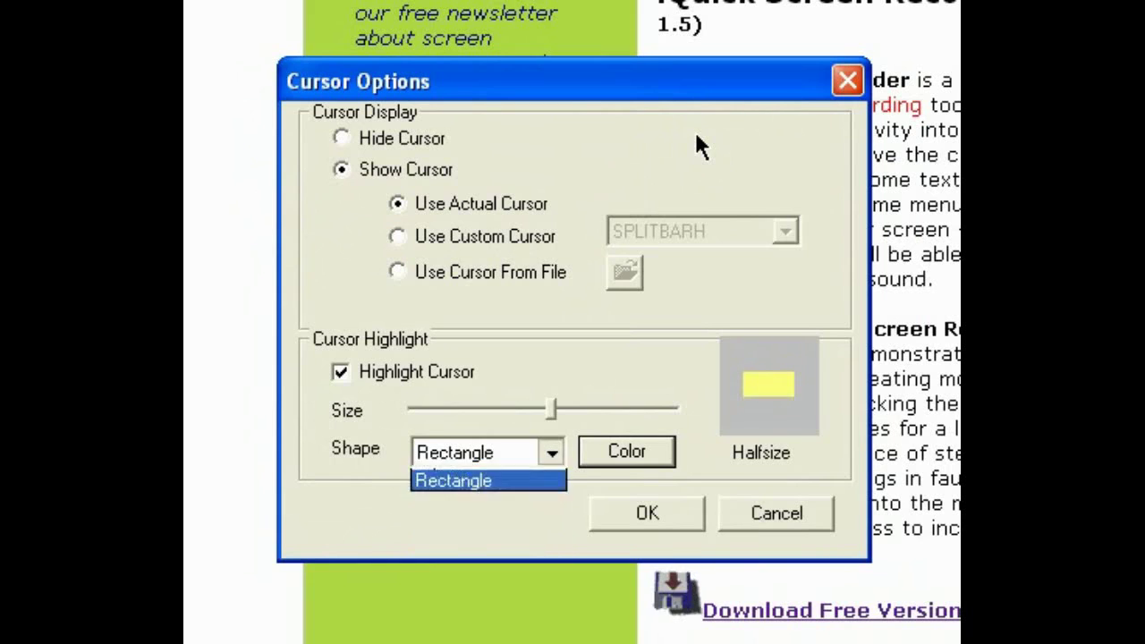
pyautogui.press('Home')
pyautogui.press('Return')
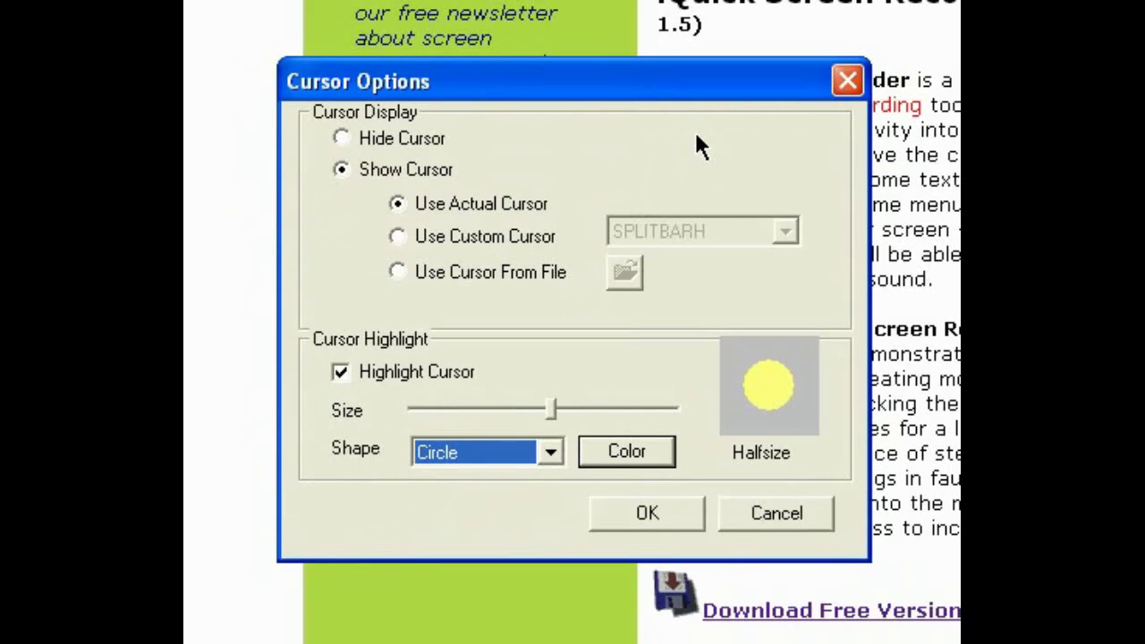
# Turn off cursor highlighting in the cursor options
pyautogui.hotkey('shift', 'Tab')
pyautogui.hotkey('shift', 'Tab')
pyautogui.press('space')
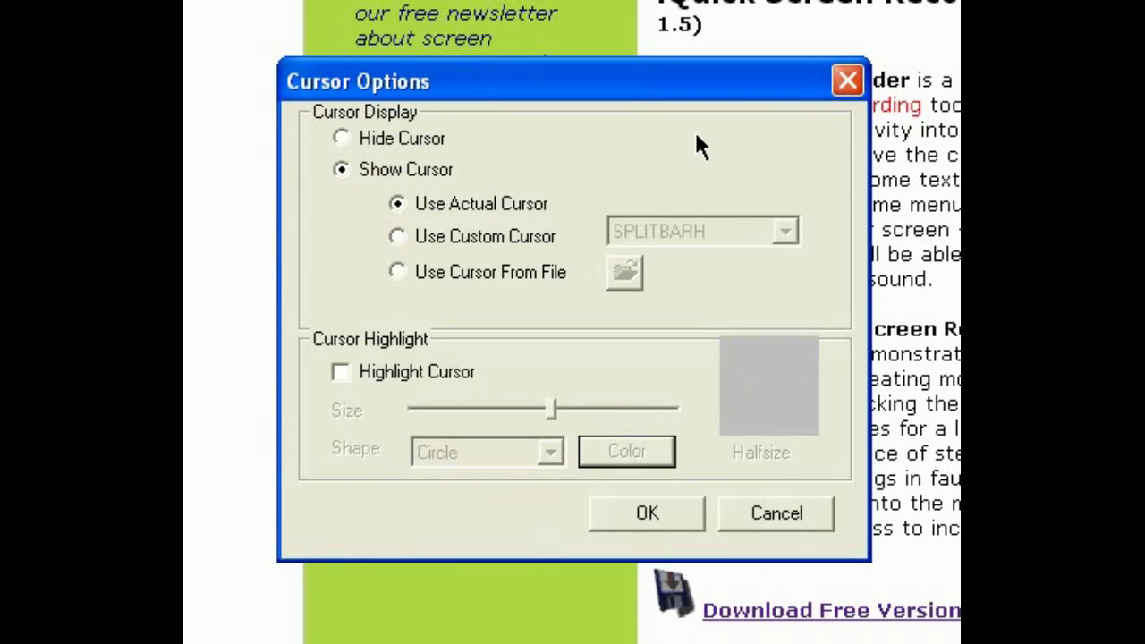
# Accept the cursor options and start a screen recording that captures scrolling up and down the Quick Screen Recorder product page
pyautogui.press('Return')
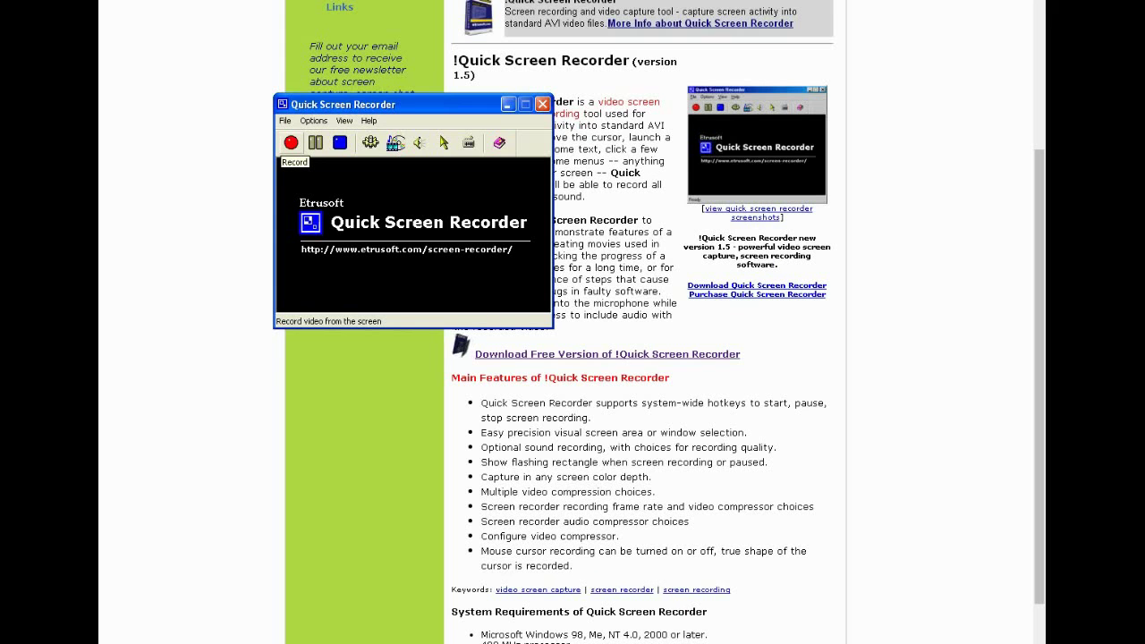
pyautogui.click(291, 142)
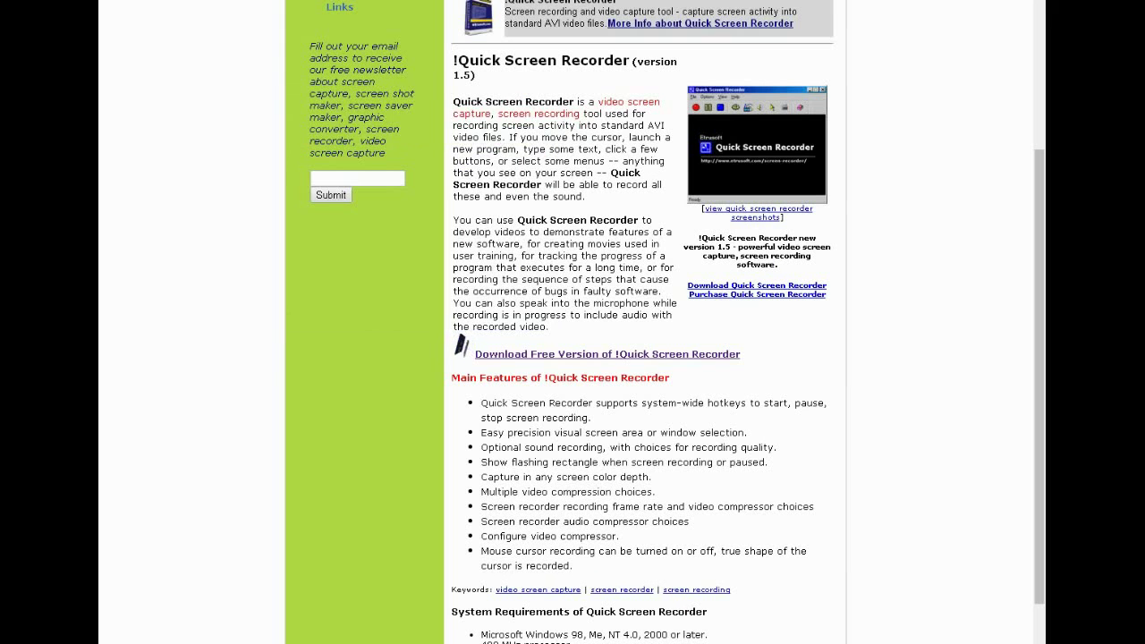
pyautogui.scroll(-1, 572, 322)
pyautogui.scroll(4, 571, 322)
pyautogui.scroll(-4, 571, 322)
pyautogui.scroll(4, 678, 322)
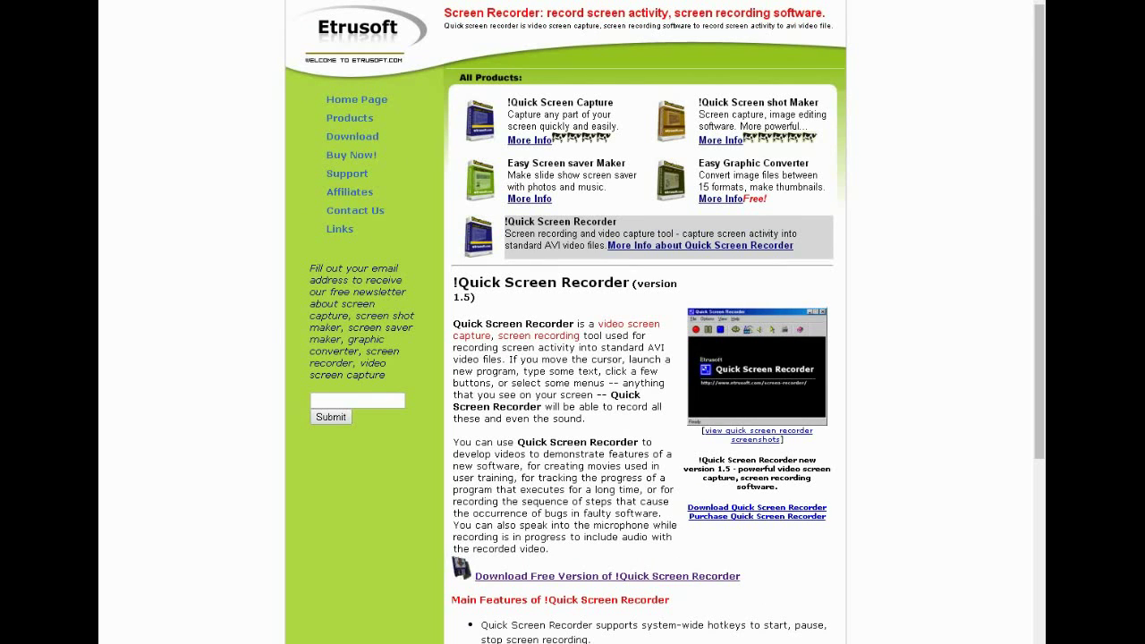
# Bring back the recorder window, stop the recording, and dismiss the AVI file prompt without saving the video
pyautogui.hotkey('ctrl', 'shift', 's')
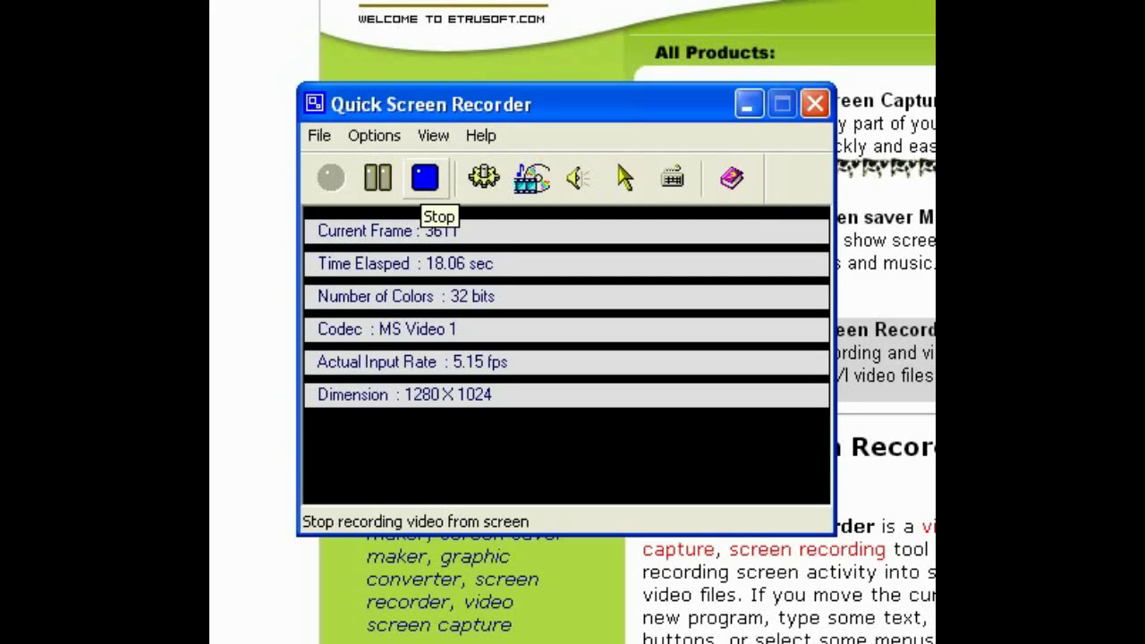
pyautogui.click(425, 177)
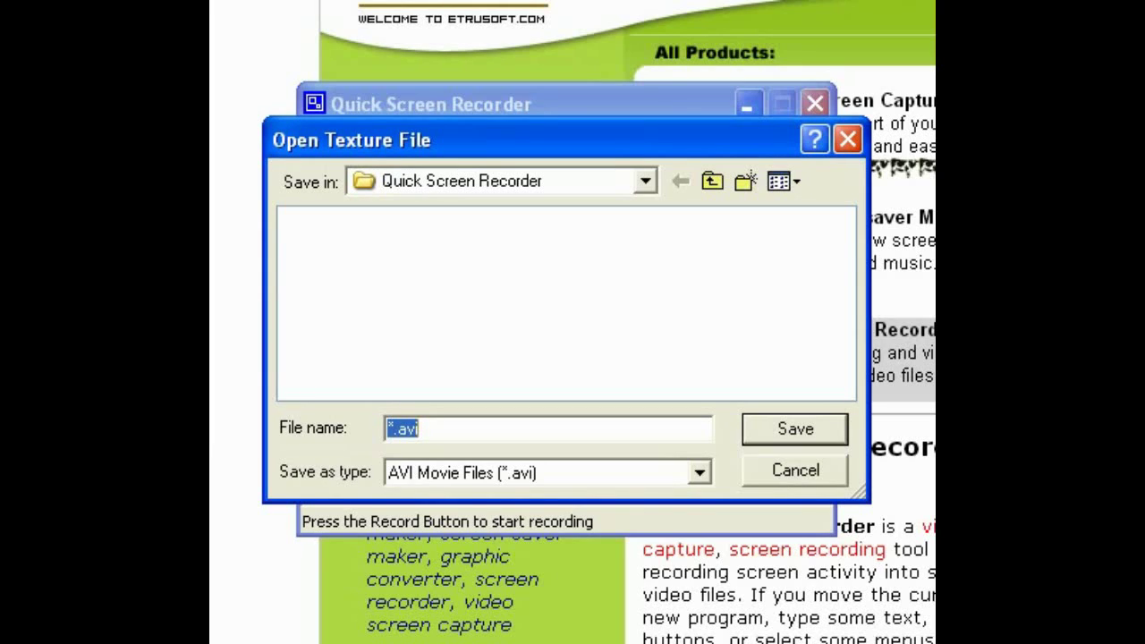
pyautogui.press('Escape')
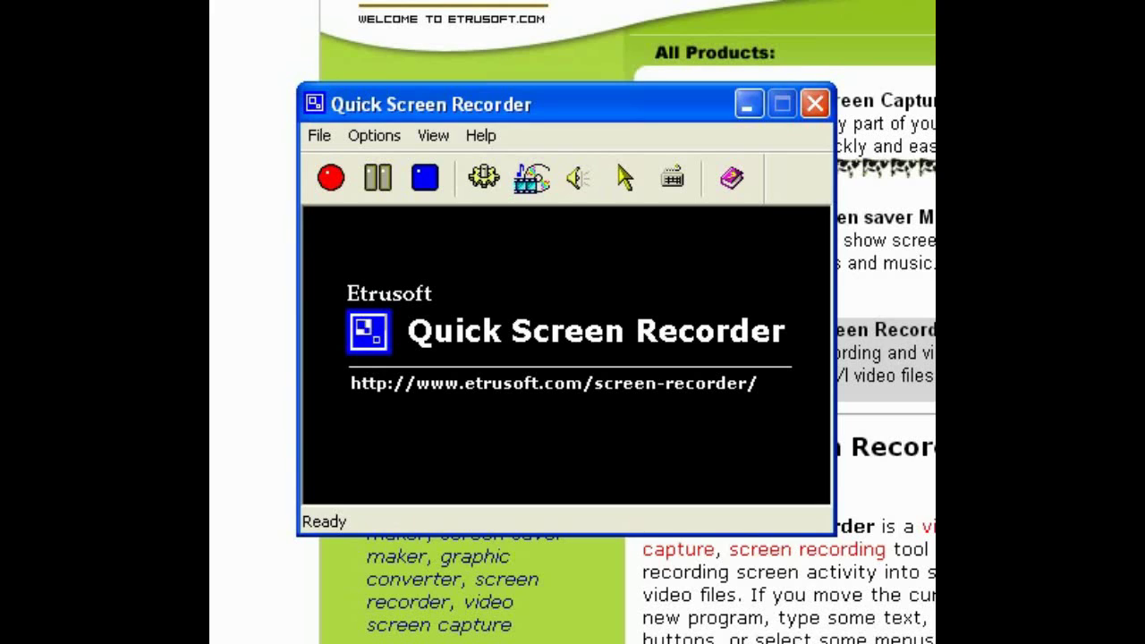
pyautogui.press('alt')
pyautogui.press('Down')
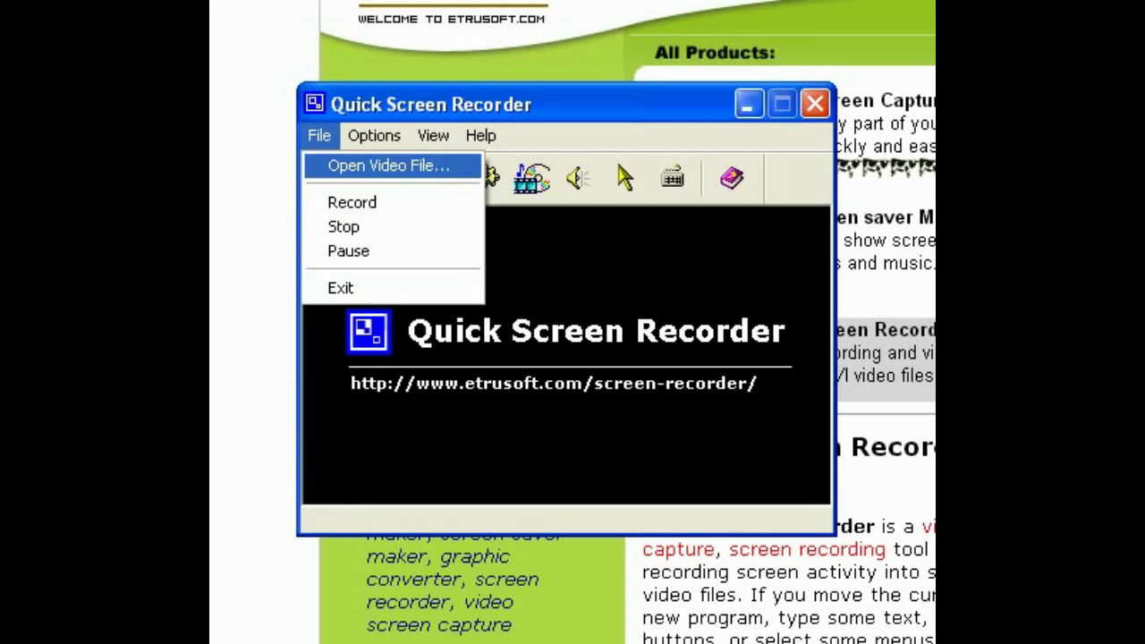
pyautogui.press('Escape')
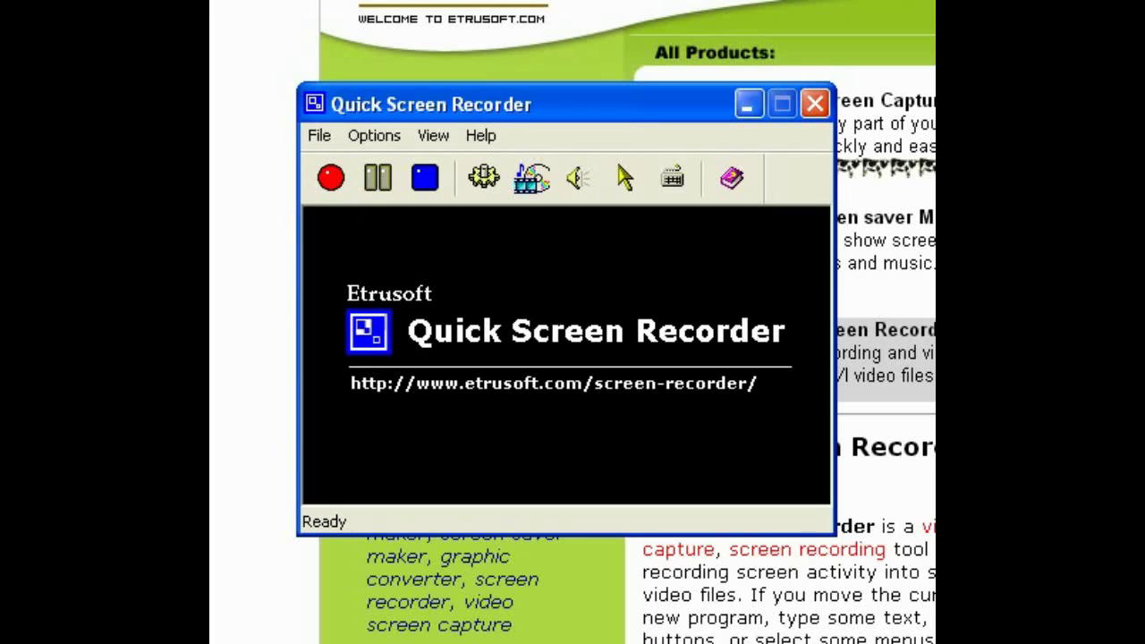